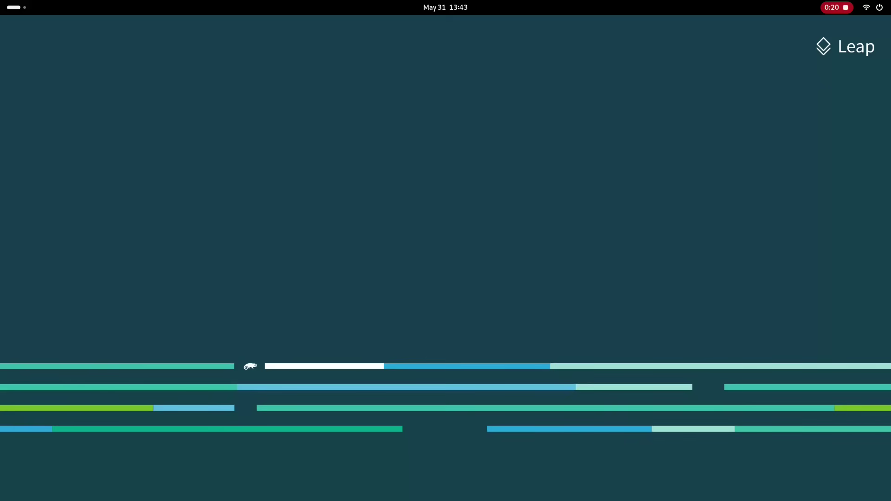
# Step: Show the installed-apps grid and page through it to the third page
pyautogui.press('super+a')
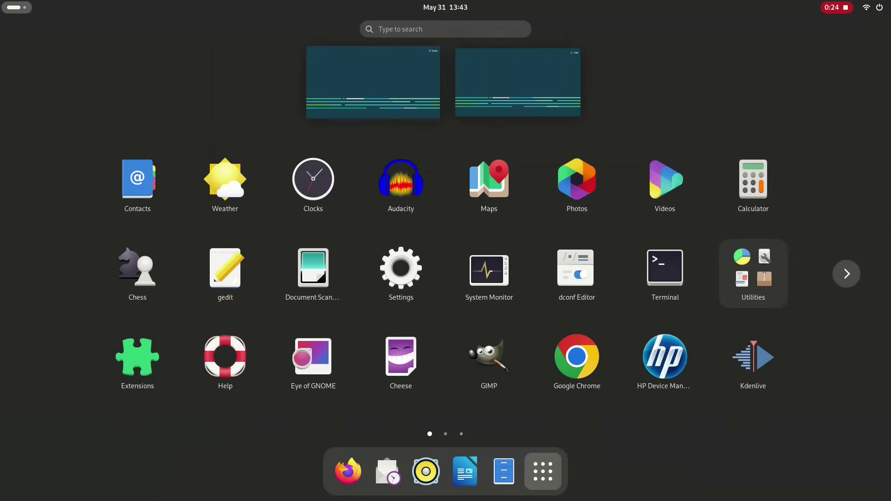
pyautogui.click(847, 274)
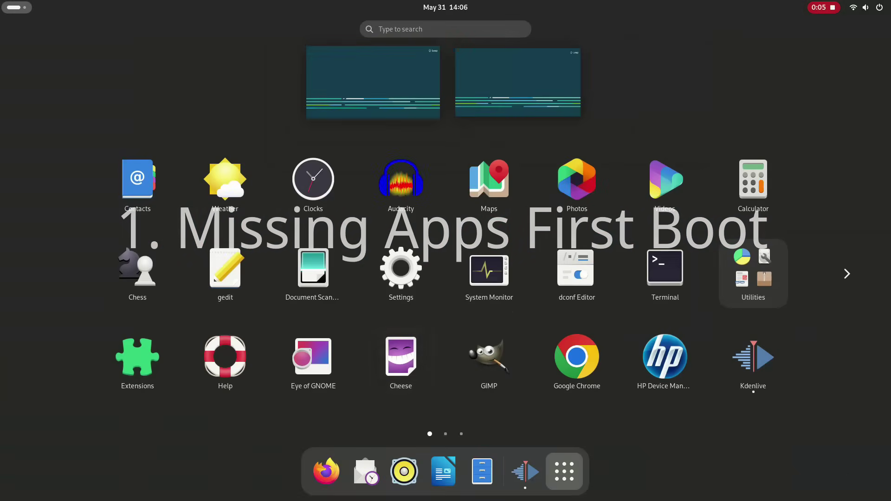
pyautogui.click(846, 274)
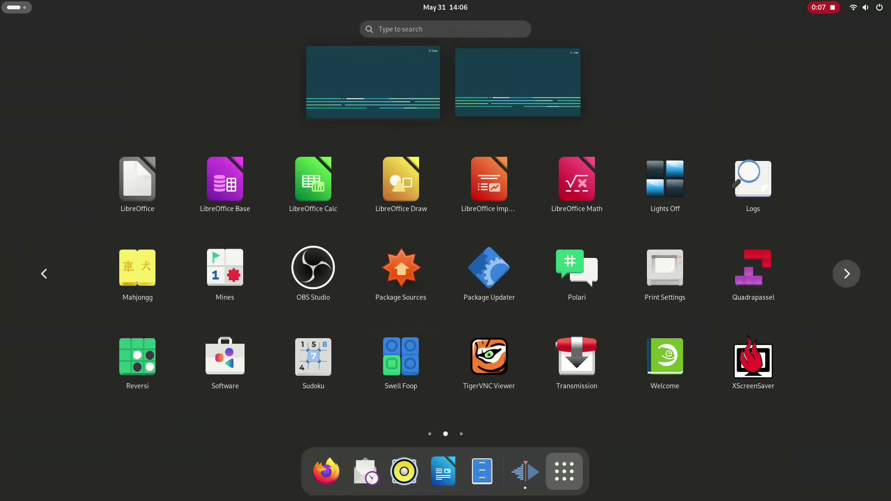
pyautogui.click(847, 274)
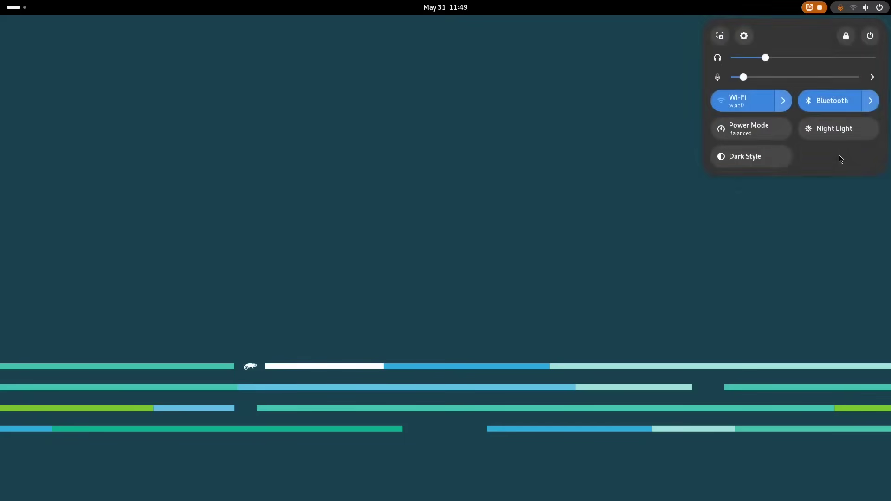
# Step: Turn Wi-Fi off and on, view nearby networks including DIRECT-81-HP OfficeJet 3830, then collapse the list
pyautogui.click(784, 100)
pyautogui.click(758, 99)
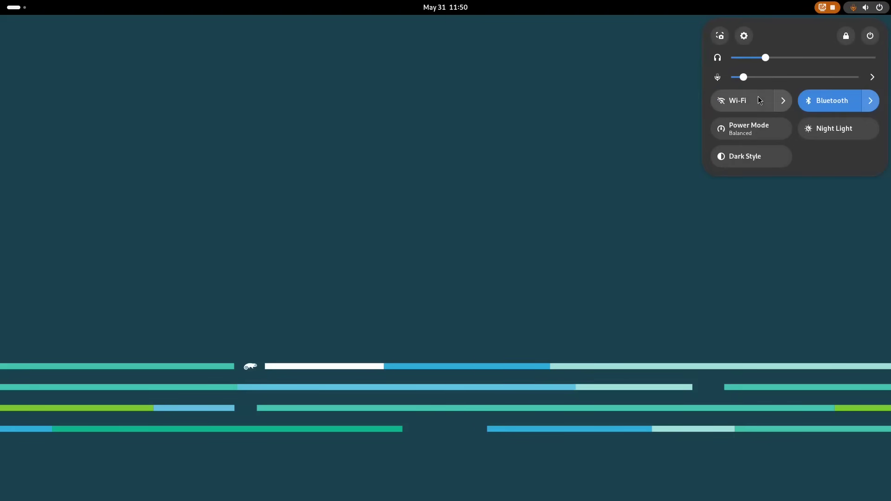
pyautogui.click(758, 96)
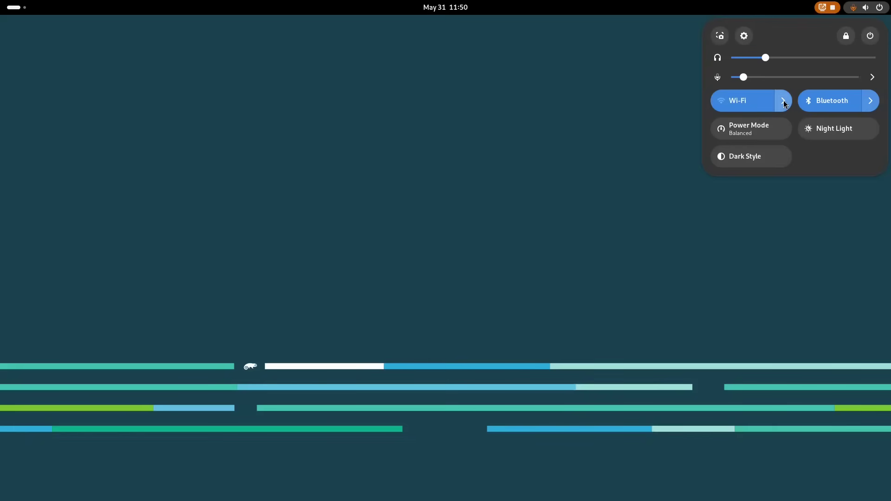
pyautogui.click(783, 101)
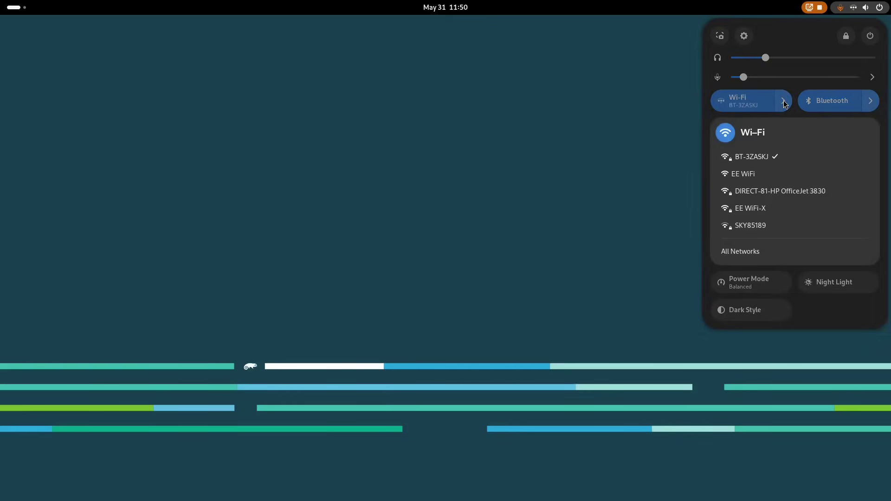
pyautogui.click(749, 158)
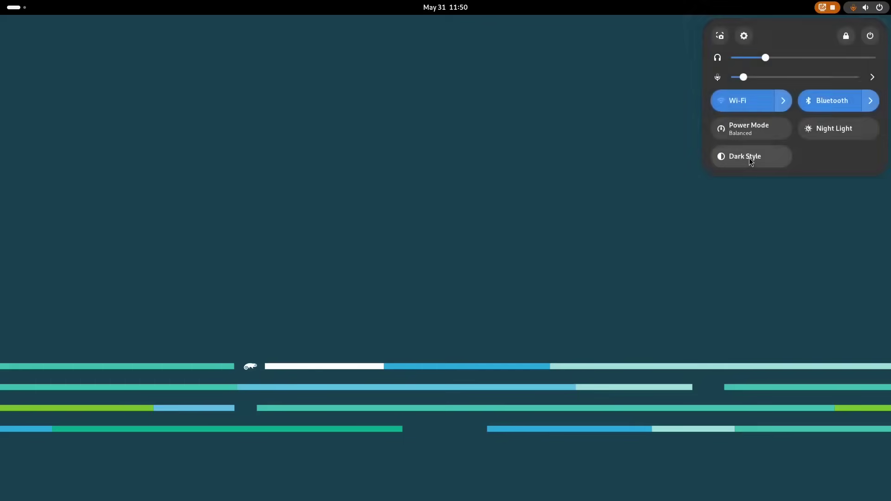
# Step: Select the HP-Officejet-3830 printer and unlock printer administration with the admin password
pyautogui.click(784, 101)
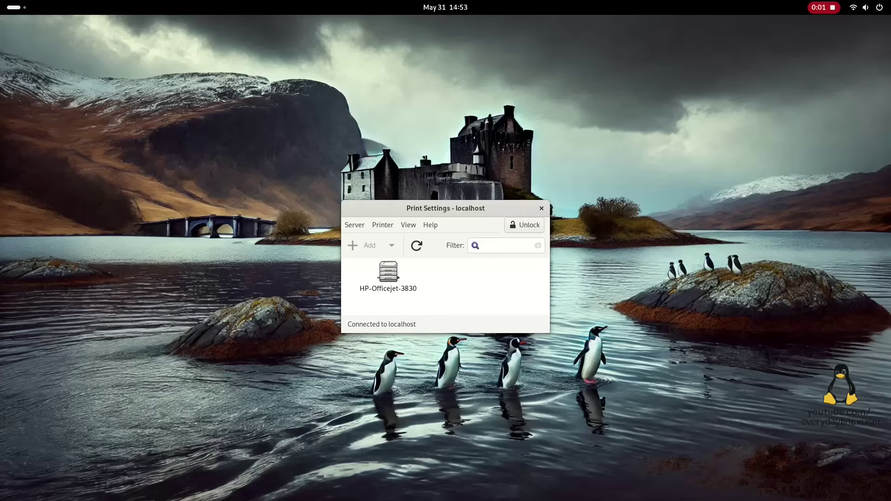
pyautogui.click(388, 274)
pyautogui.click(524, 225)
pyautogui.write('••••••••••')
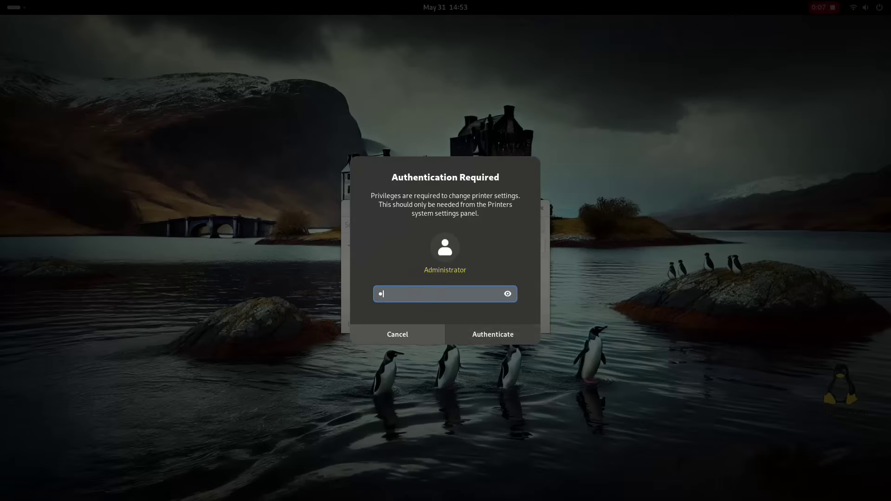
pyautogui.press('Return')
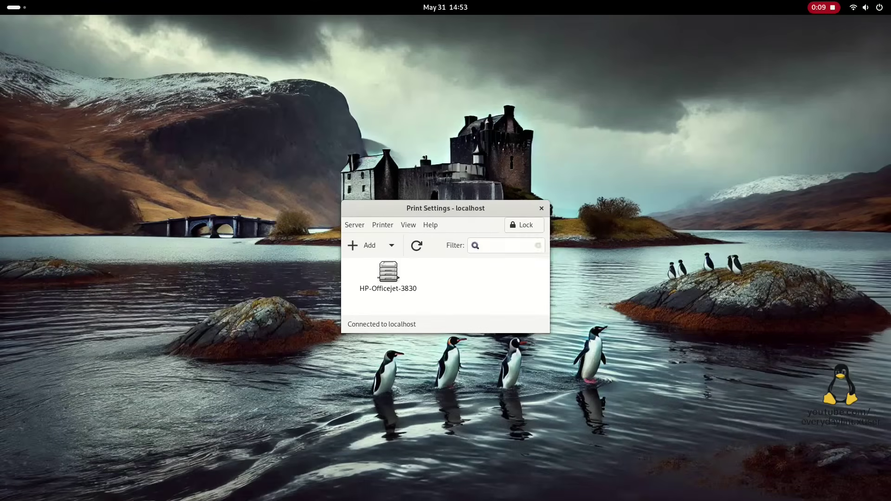
# Step: Add a network printer found at host 192.168.1.227 and proceed to the HP models list
pyautogui.click(355, 245)
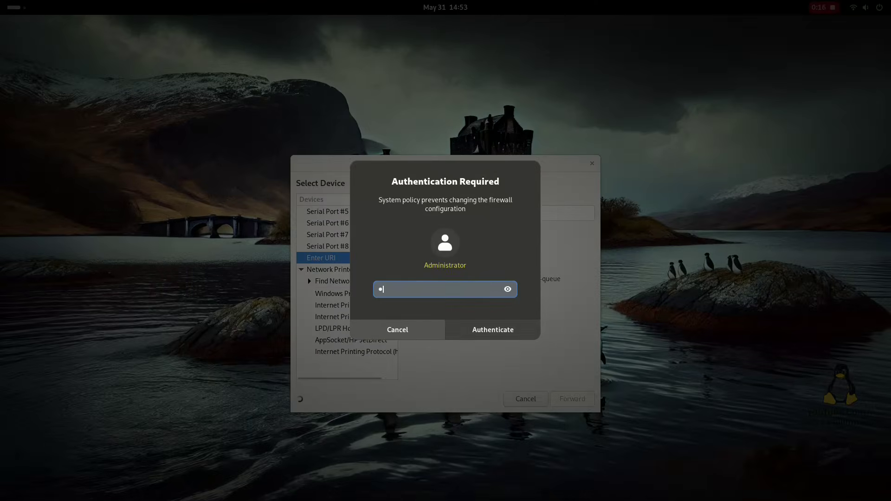
pyautogui.write('••••••••••')
pyautogui.press('Return')
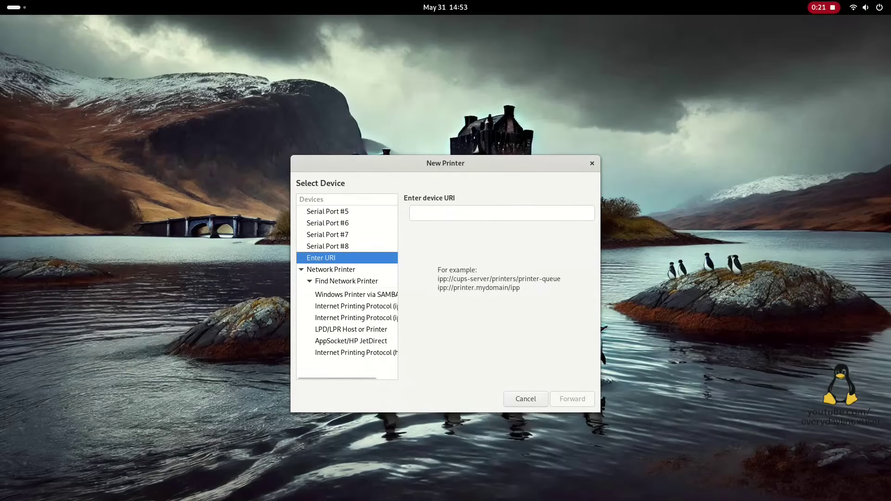
pyautogui.click(346, 280)
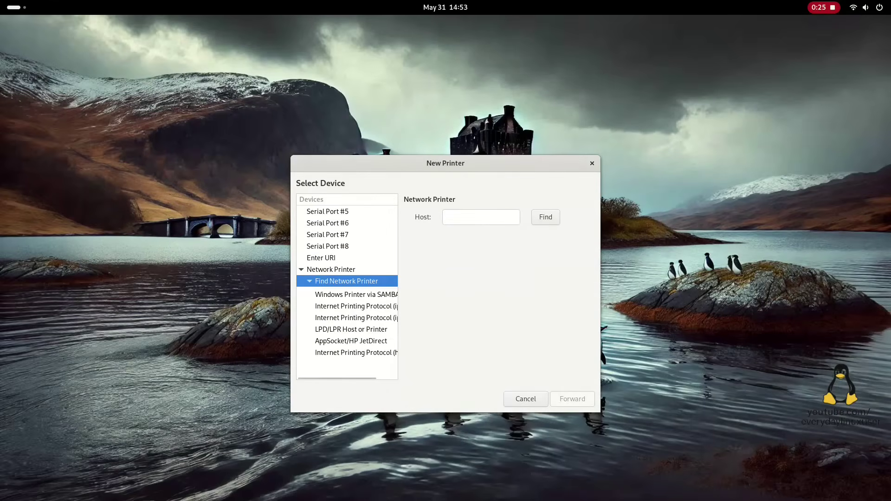
pyautogui.click(480, 217)
pyautogui.write('192.168.1.227')
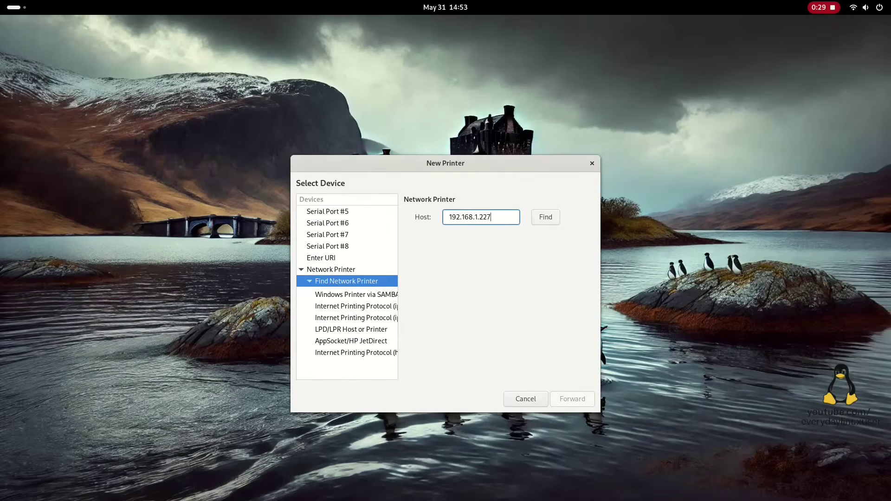
pyautogui.press('Return')
pyautogui.press('Return')
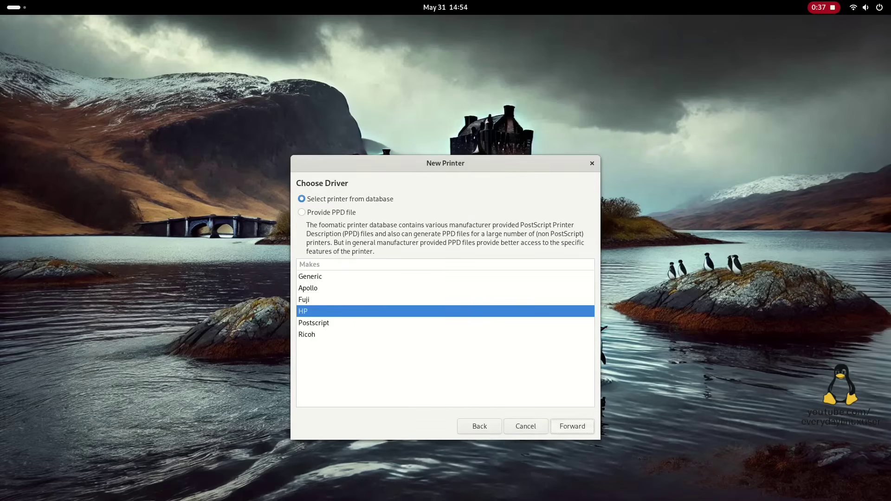
pyautogui.press('Return')
pyautogui.scroll(10, 379, 306)
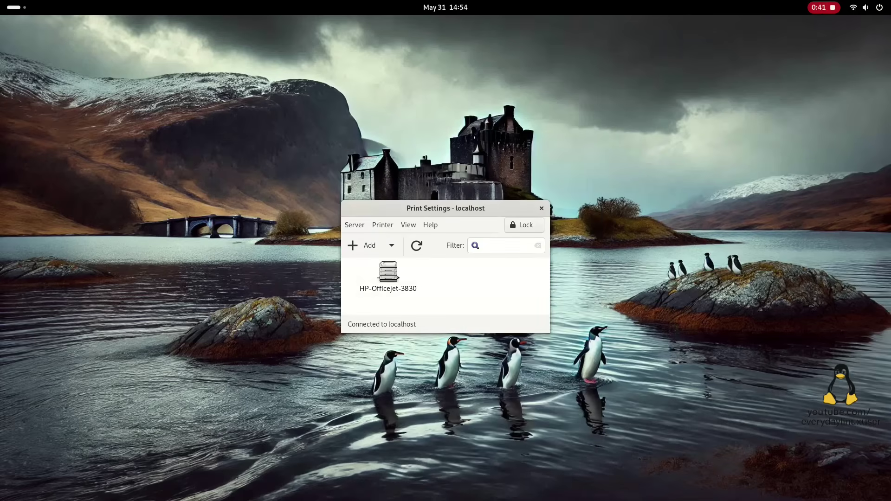
# Step: Close Print Settings and launch HP Device Manager by searching 'hp'
pyautogui.click(541, 209)
pyautogui.press('super')
pyautogui.write('ya')
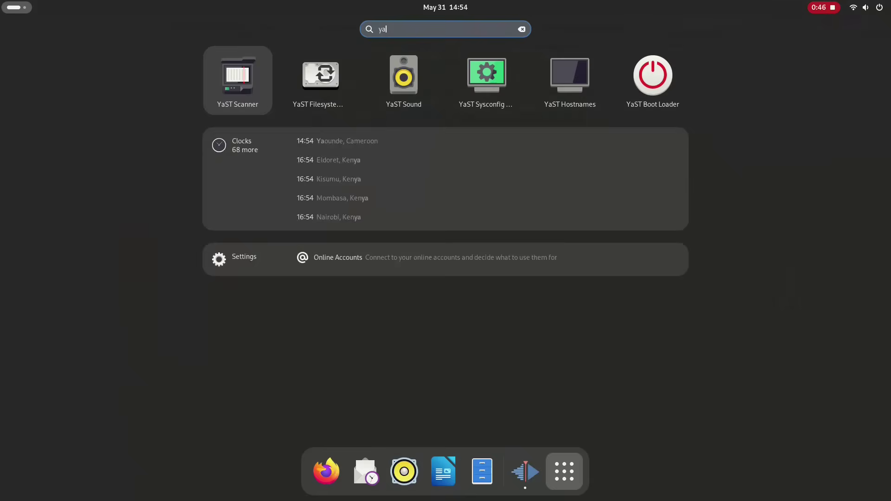
pyautogui.press('BackSpace')
pyautogui.press('BackSpace')
pyautogui.write('hp')
pyautogui.press('Return')
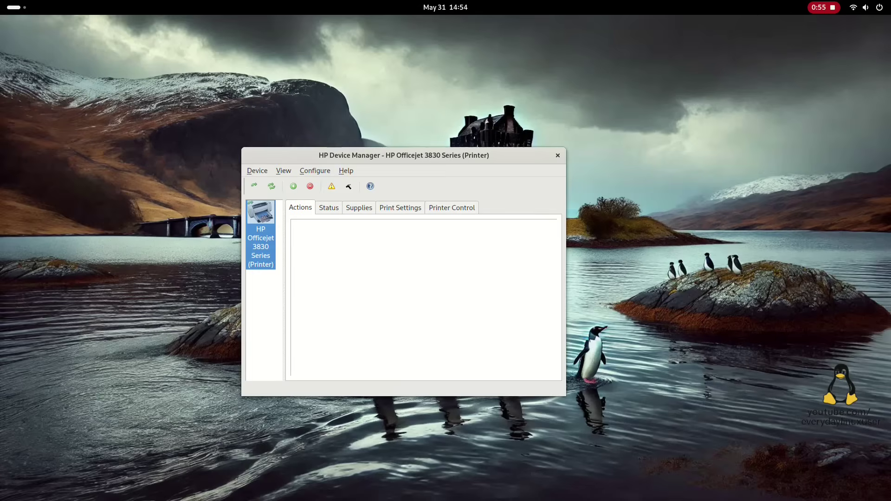
# Step: Start the HP device setup wizard and search the network for printers
pyautogui.hotkey('alt', 'd')
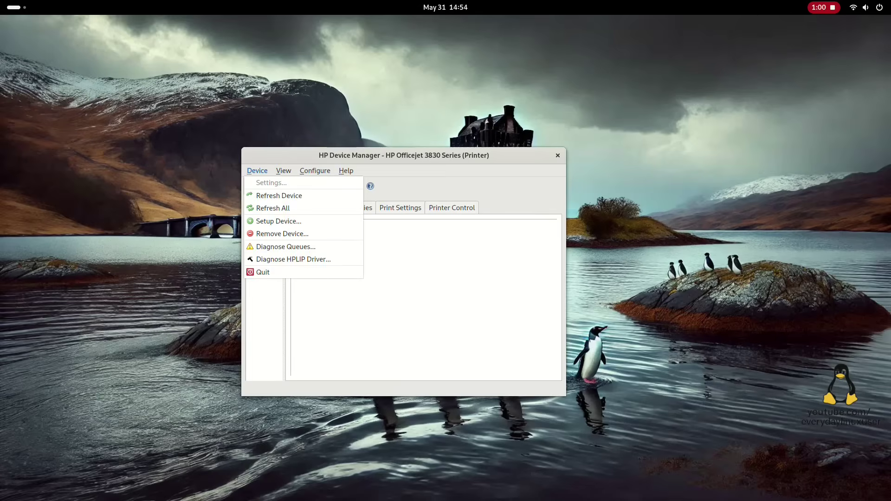
pyautogui.press('Down')
pyautogui.press('Down')
pyautogui.press('Down')
pyautogui.press('Return')
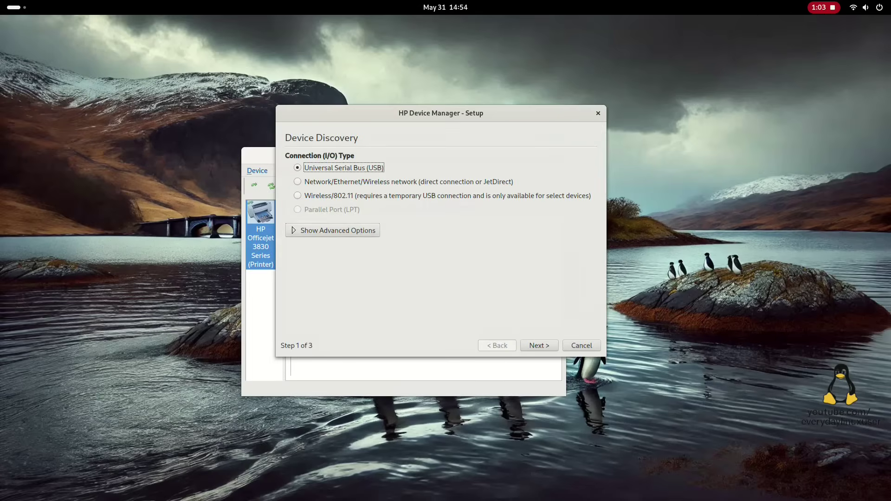
pyautogui.press('Down')
pyautogui.press('Down')
pyautogui.press('Tab')
pyautogui.press('Return')
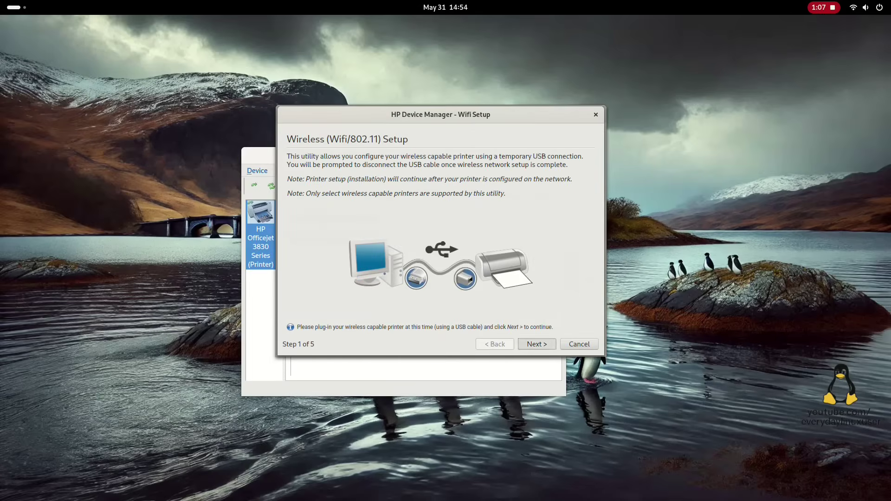
pyautogui.press('Return')
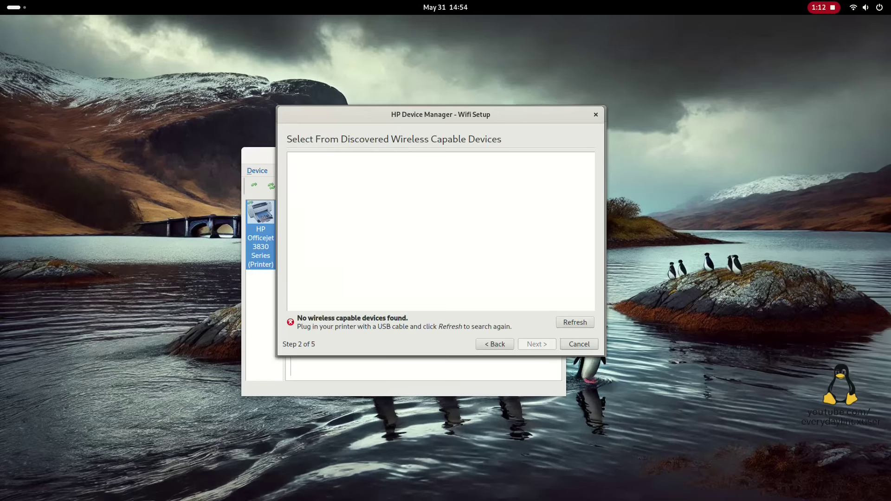
pyautogui.press('Return')
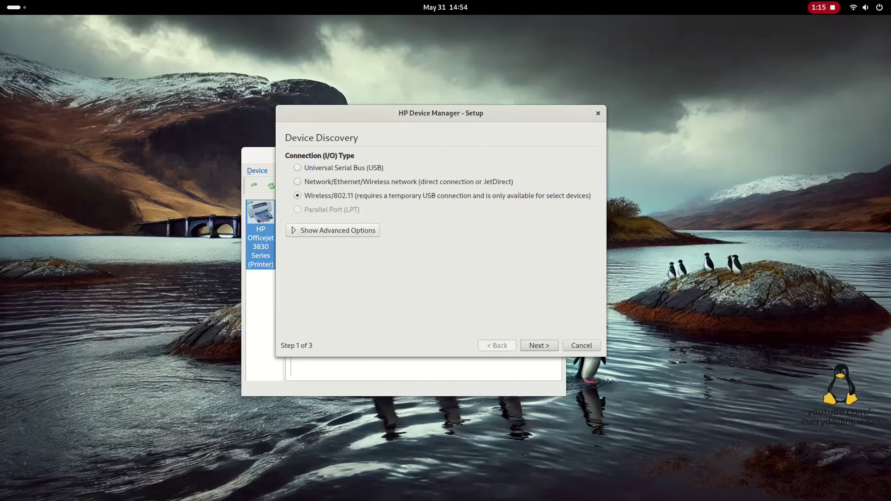
pyautogui.press('Up')
pyautogui.press('Tab')
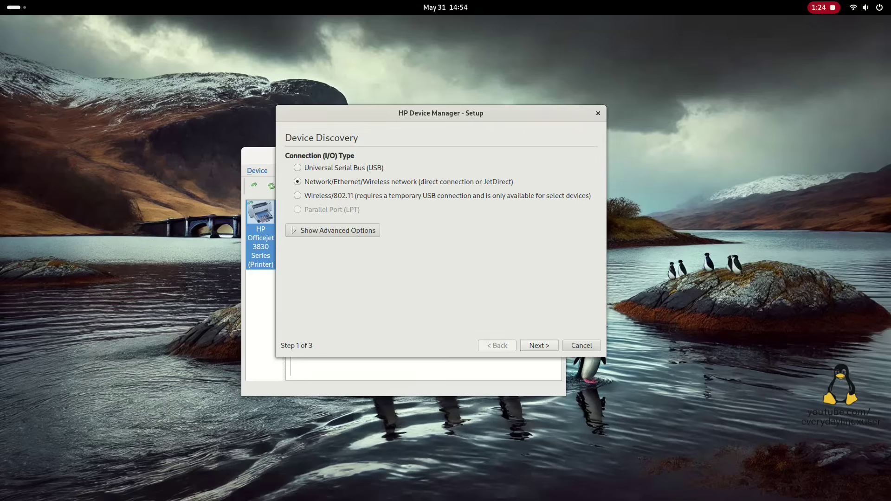
pyautogui.press('Return')
pyautogui.press('Return')
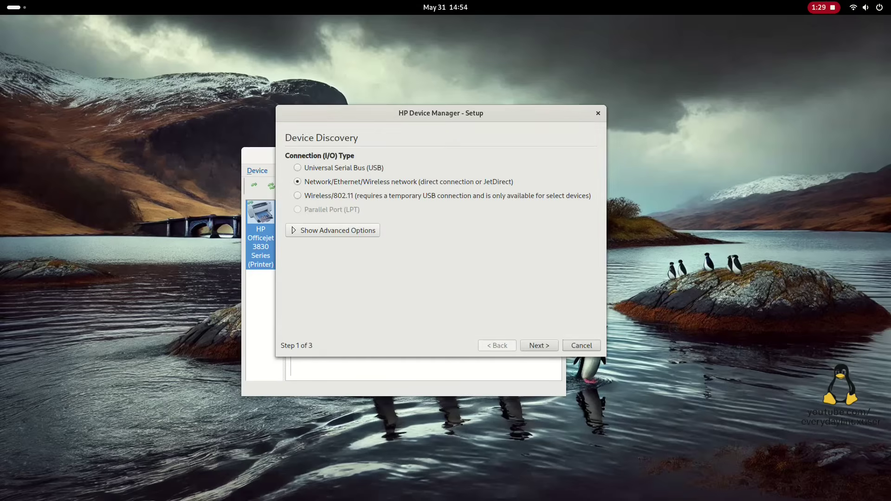
# Step: Use manual discovery at IP 192.168.1.227 and submit the new OfficeJet_3830 printer setup
pyautogui.press('space')
pyautogui.press('Tab')
pyautogui.press('space')
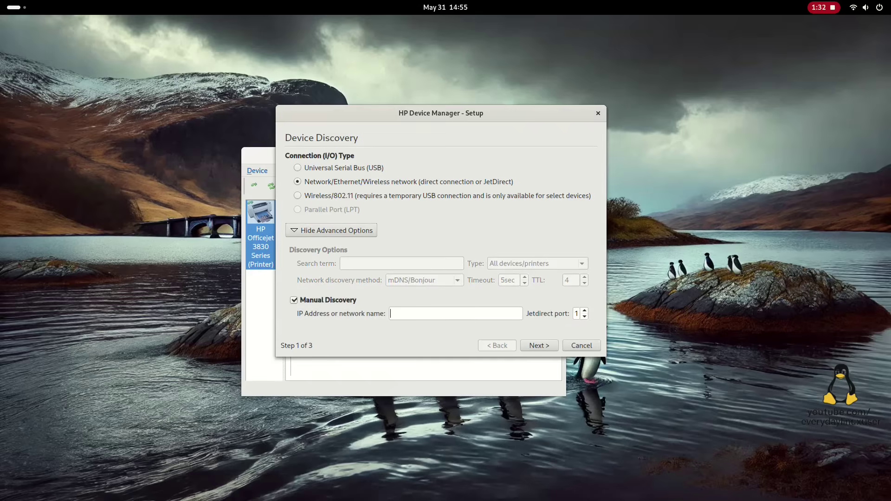
pyautogui.write('192.168.1.227')
pyautogui.press('Return')
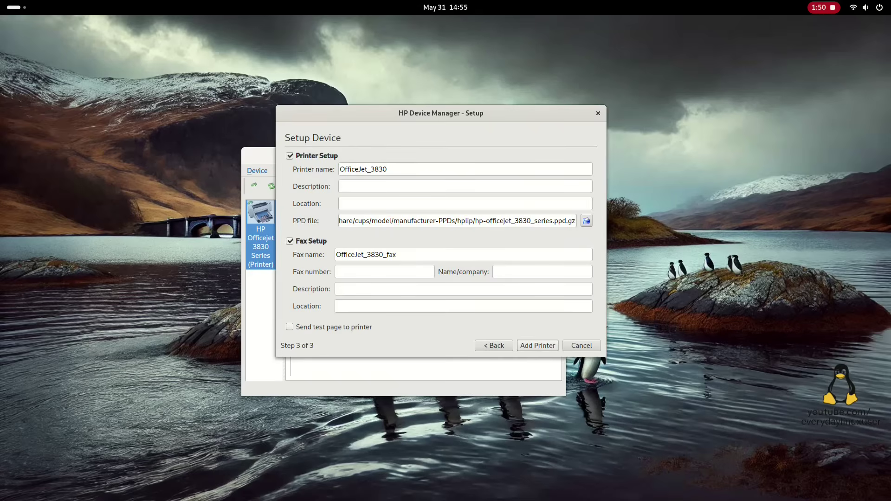
pyautogui.press('Return')
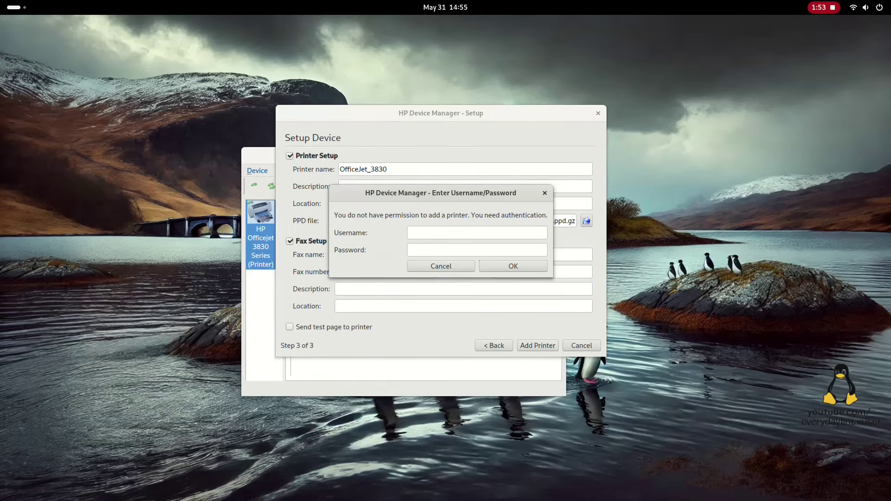
# Step: Authenticate with the username and password, then dismiss the 'Fax queue setup failed' errors
pyautogui.write('gary')
pyautogui.press('Tab')
pyautogui.write('******')
pyautogui.press('Return')
pyautogui.press('Return')
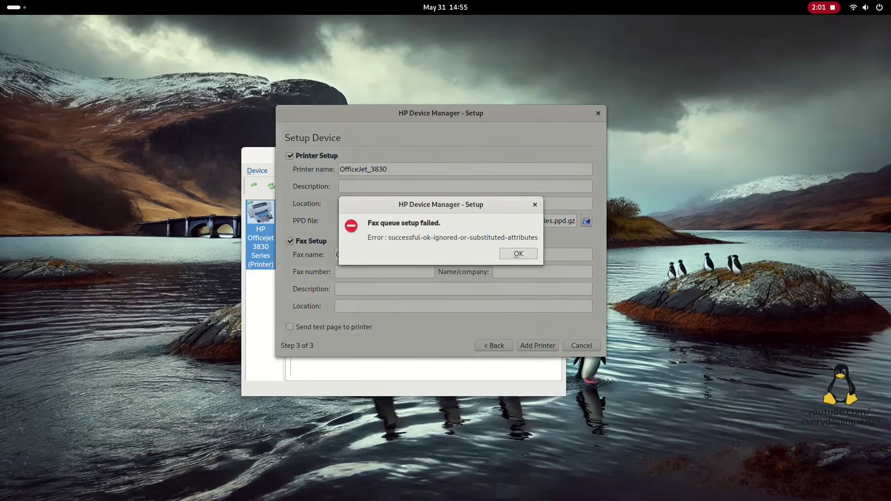
pyautogui.press('Return')
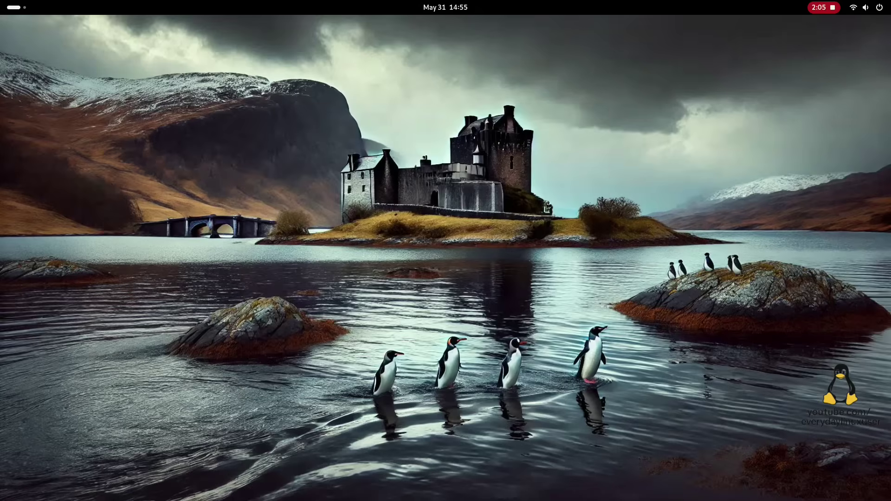
# Step: Open YaST Printer via a 'print' search, confirm the root password, and close it with OK
pyautogui.press('super')
pyautogui.write('yas')
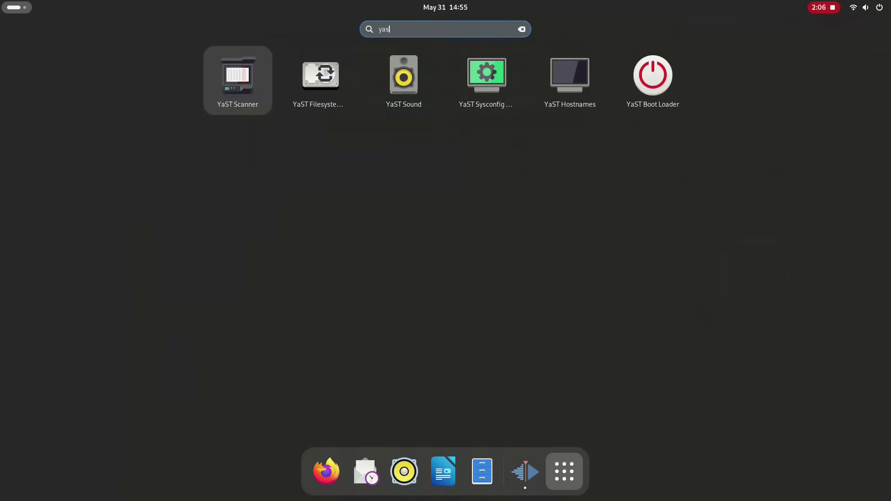
pyautogui.write('t')
pyautogui.press('BackSpace')
pyautogui.press('BackSpace')
pyautogui.press('BackSpace')
pyautogui.press('BackSpace')
pyautogui.write('print')
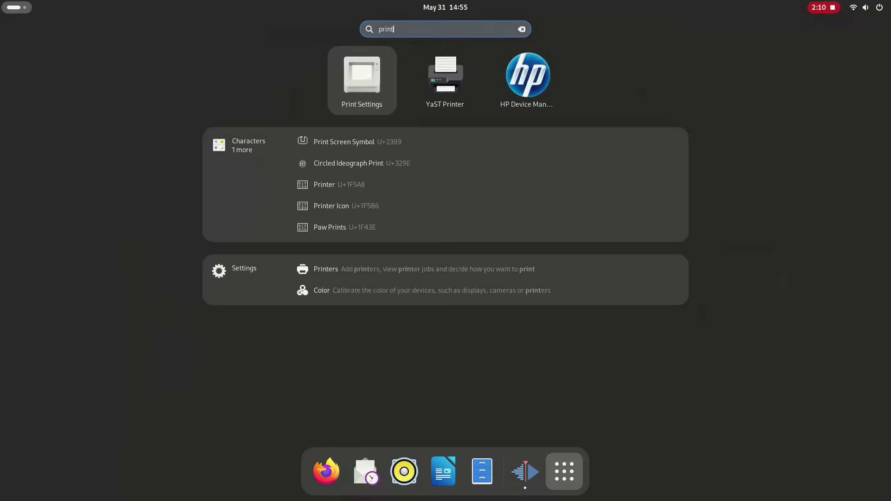
pyautogui.press('Return')
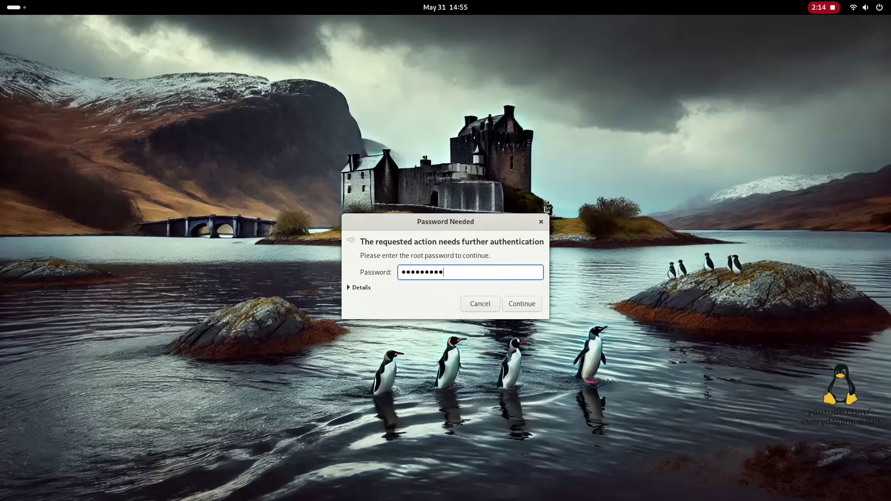
pyautogui.press('Return')
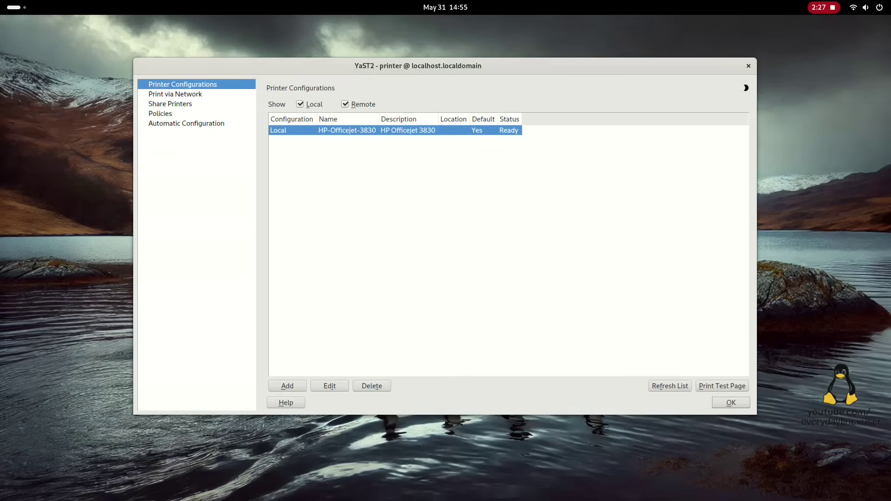
pyautogui.hotkey('alt', 'o')
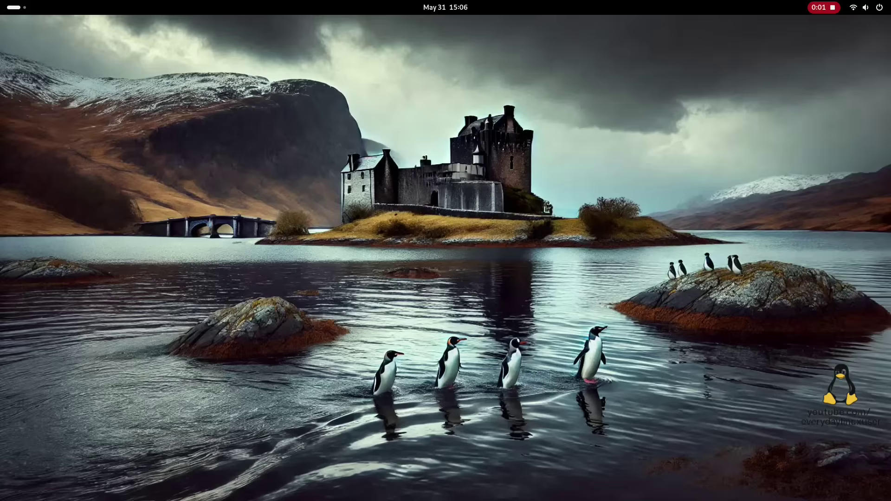
# Step: Launch Software and search in turn for firefox, spotify and steam
pyautogui.press('super+a')
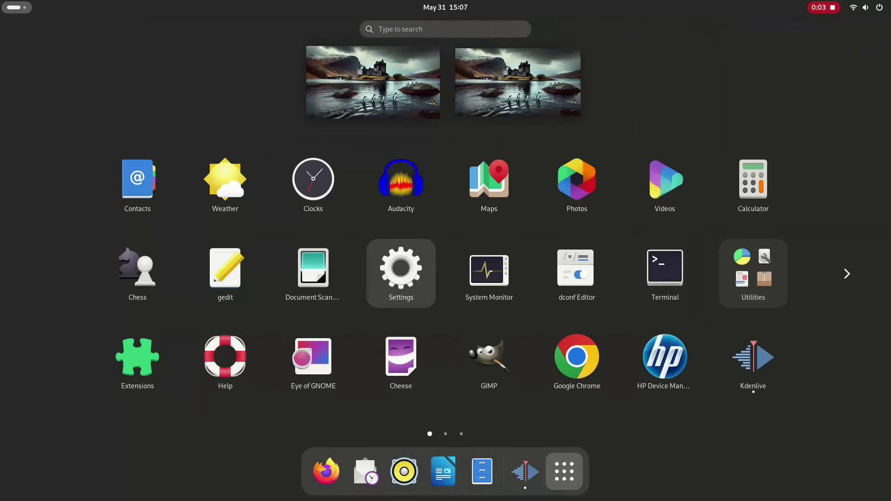
pyautogui.write('sof')
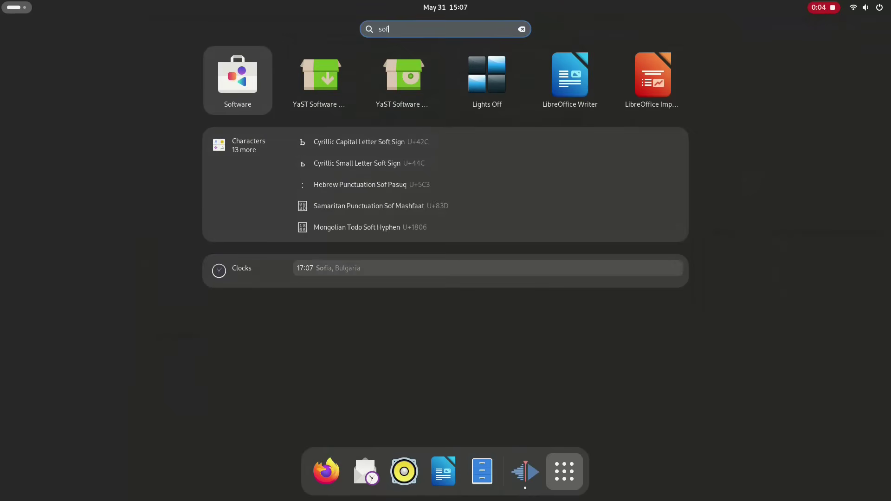
pyautogui.press('Return')
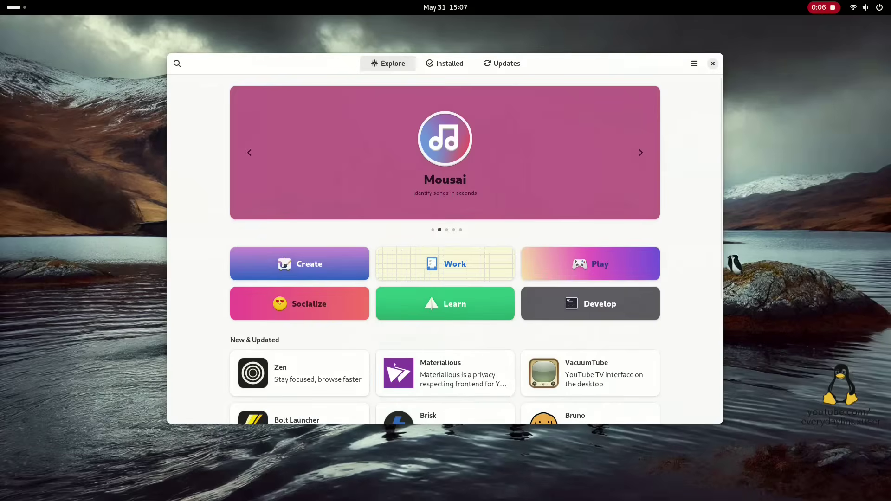
pyautogui.hotkey('ctrl', 'f')
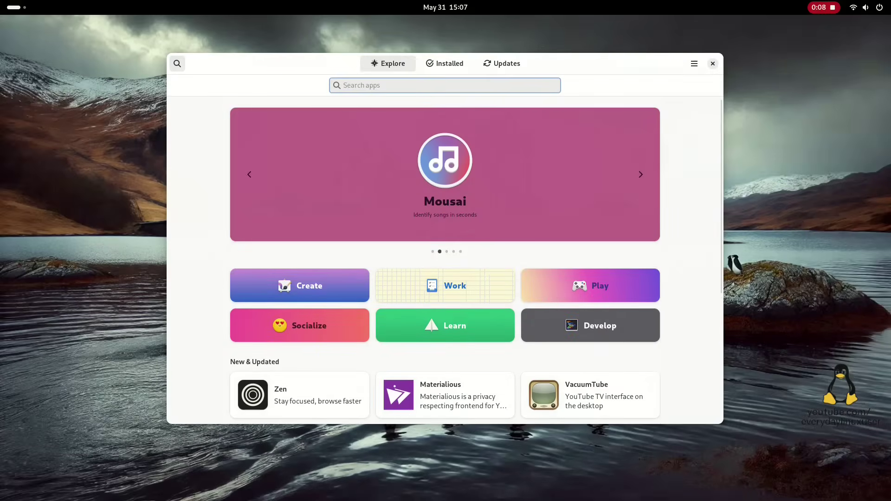
pyautogui.write('firefox')
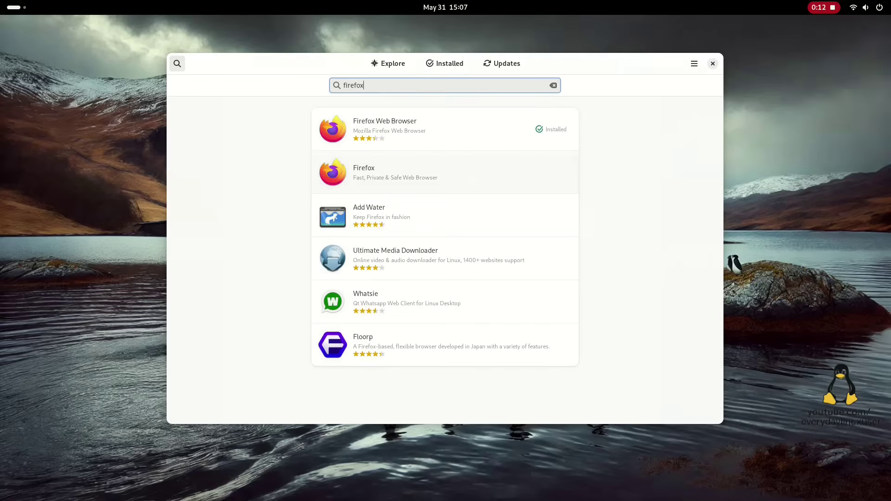
pyautogui.hotkey('ctrl', 'a')
pyautogui.write('spotify')
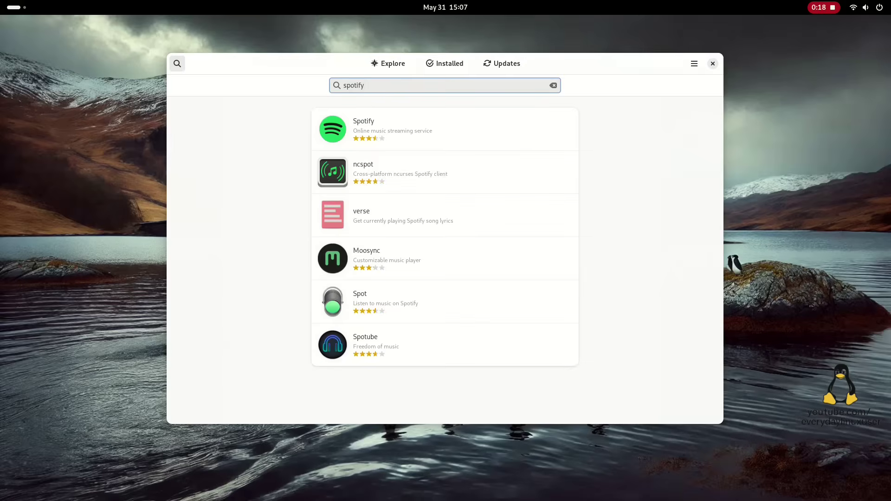
pyautogui.hotkey('ctrl', 'a')
pyautogui.write('steam')
pyautogui.press('BackSpace')
pyautogui.press('BackSpace')
pyautogui.press('BackSpace')
pyautogui.press('BackSpace')
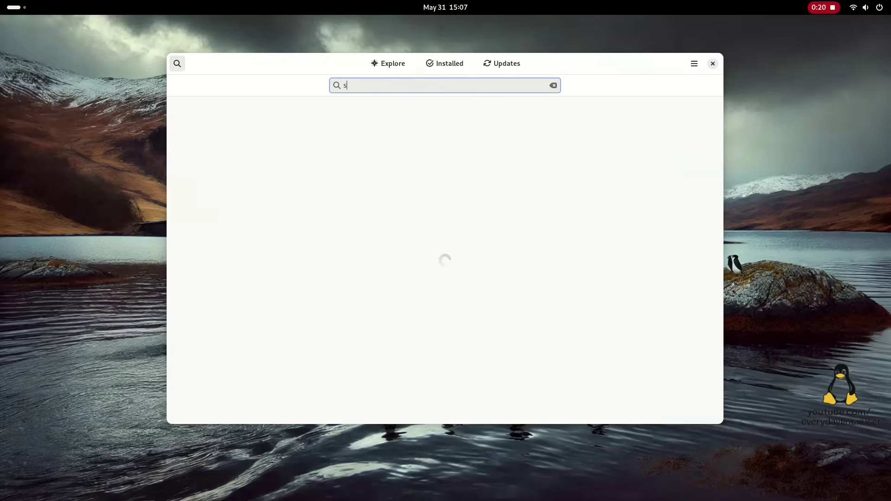
pyautogui.write('team')
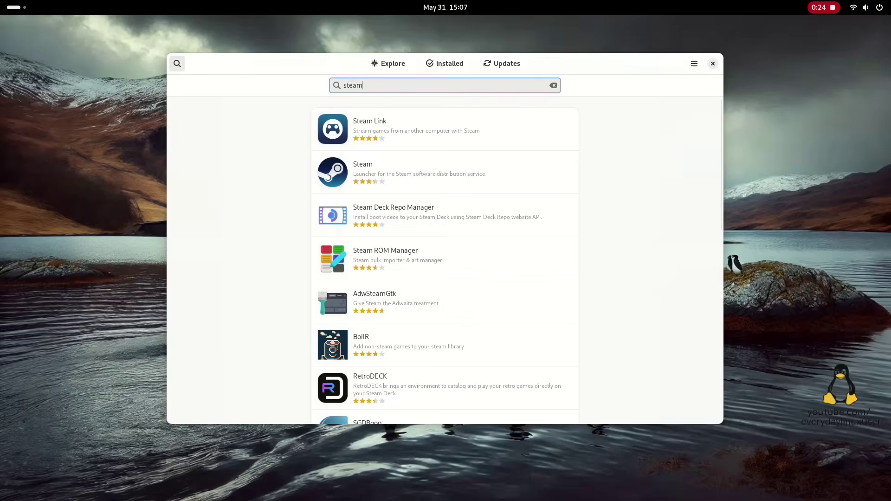
# Step: Review the enabled Software Repositories list, including Flathub and packman, then close it
pyautogui.click(693, 63)
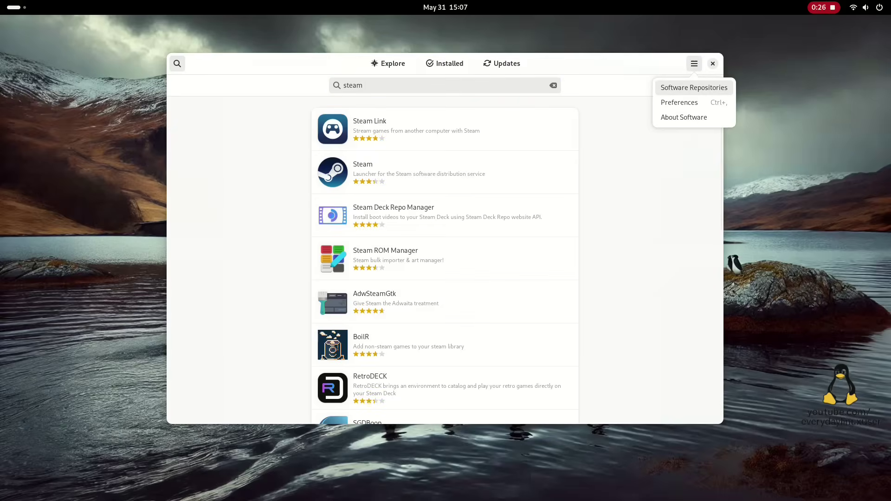
pyautogui.click(691, 85)
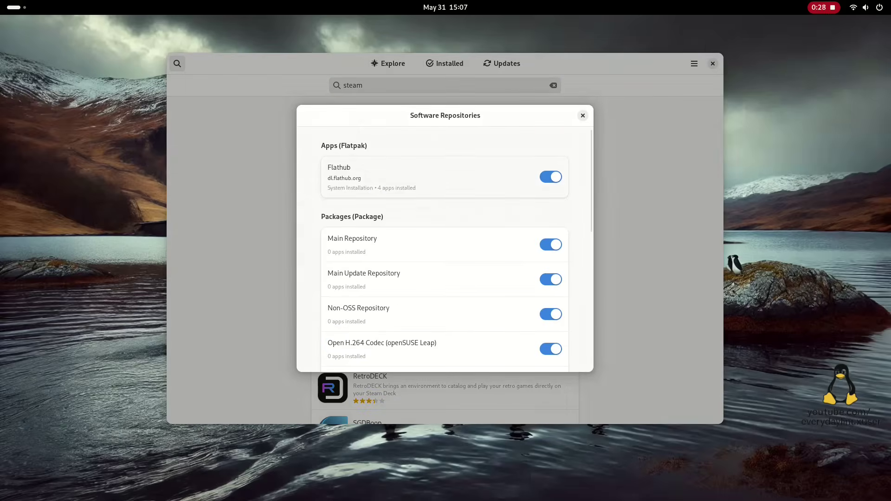
pyautogui.scroll(-10, 445, 248)
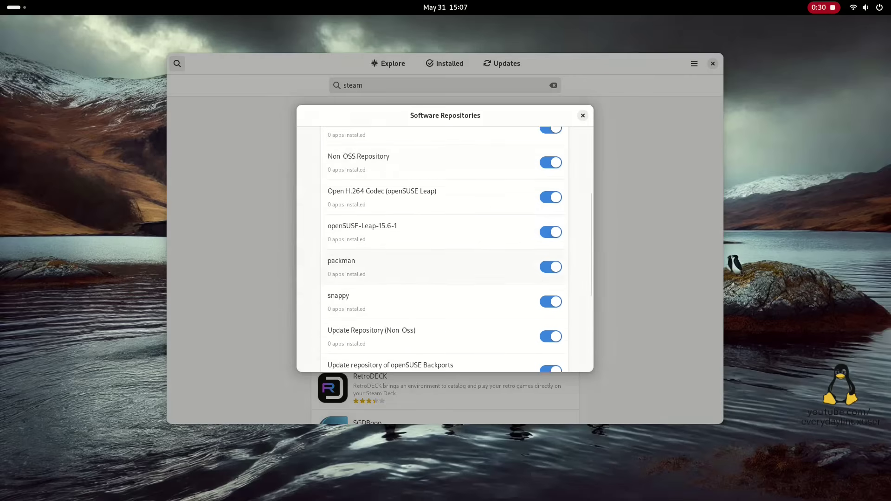
pyautogui.scroll(-4, 445, 248)
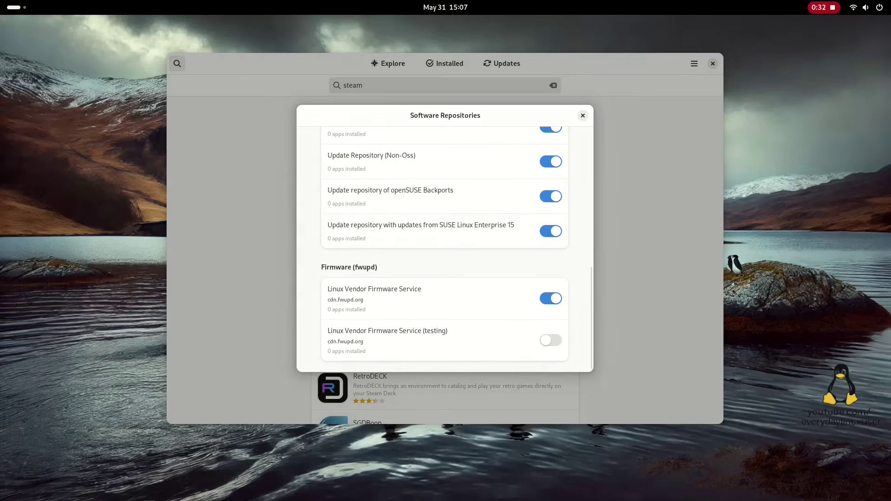
pyautogui.press('Escape')
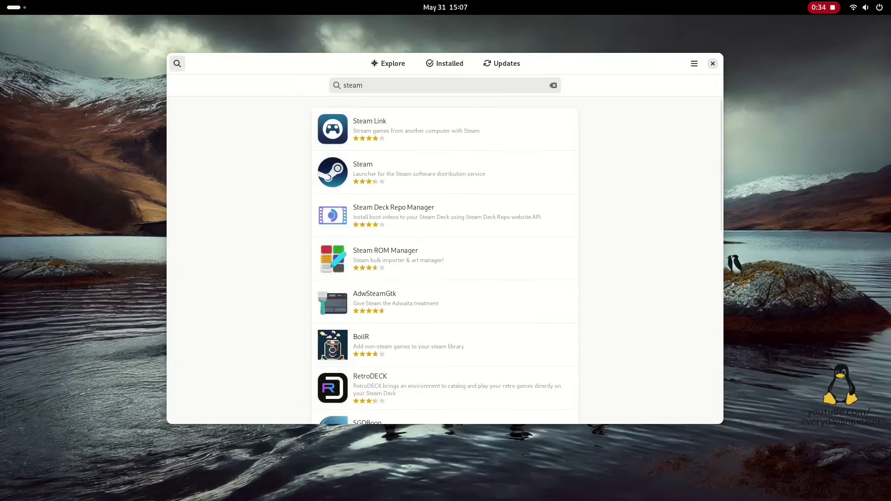
# Step: Quit GNOME Software and search the app overview for 'yas'
pyautogui.hotkey('ctrl', 'q')
pyautogui.press('super')
pyautogui.write('y')
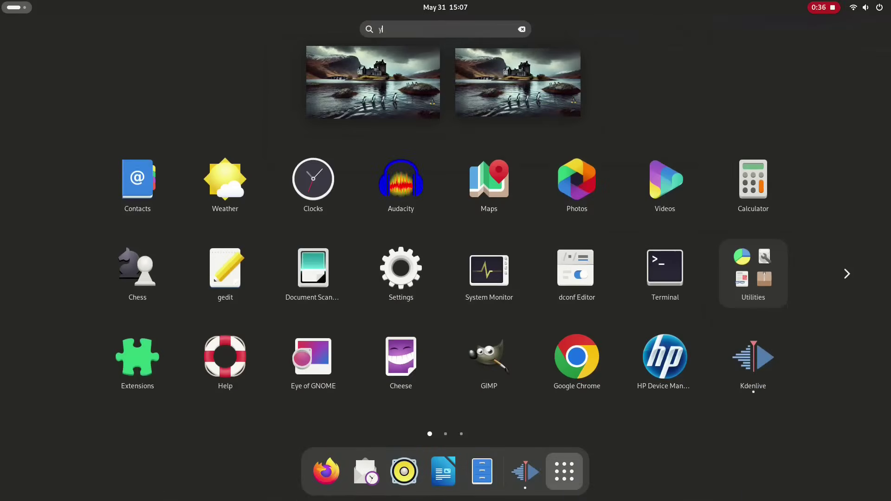
pyautogui.write('as')
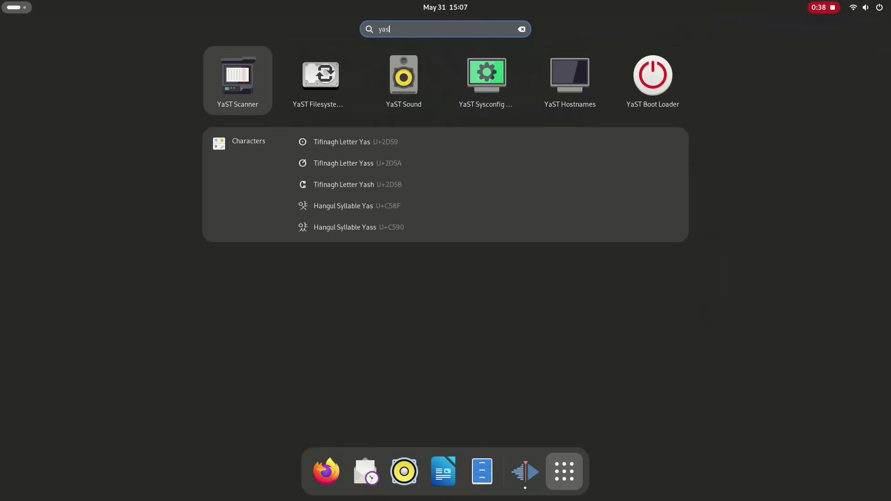
pyautogui.press('BackSpace')
pyautogui.press('BackSpace')
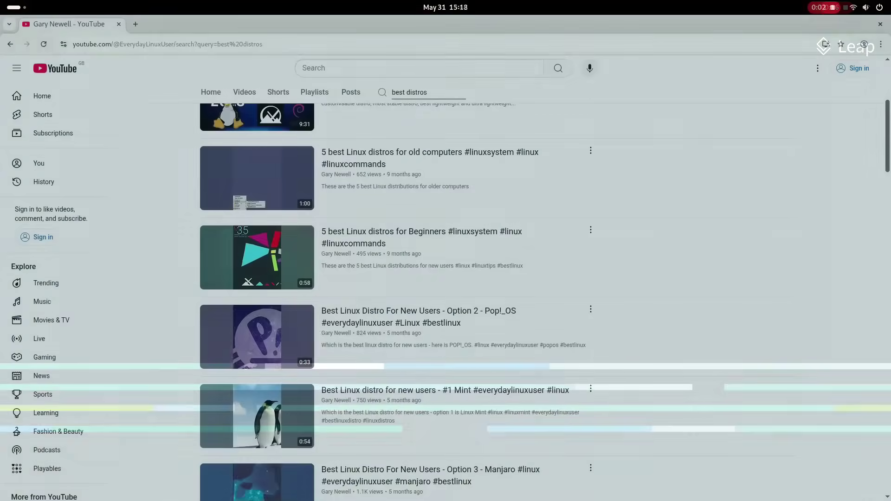
# Step: Scroll the channel's 'best distros' results down to the 80 Second Linux Distro Review videos
pyautogui.scroll(-5, 496, 301)
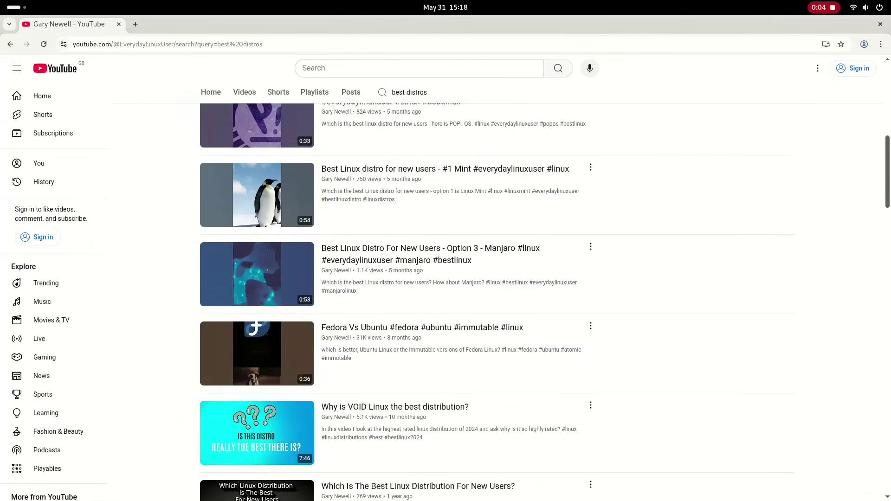
pyautogui.scroll(-6, 496, 302)
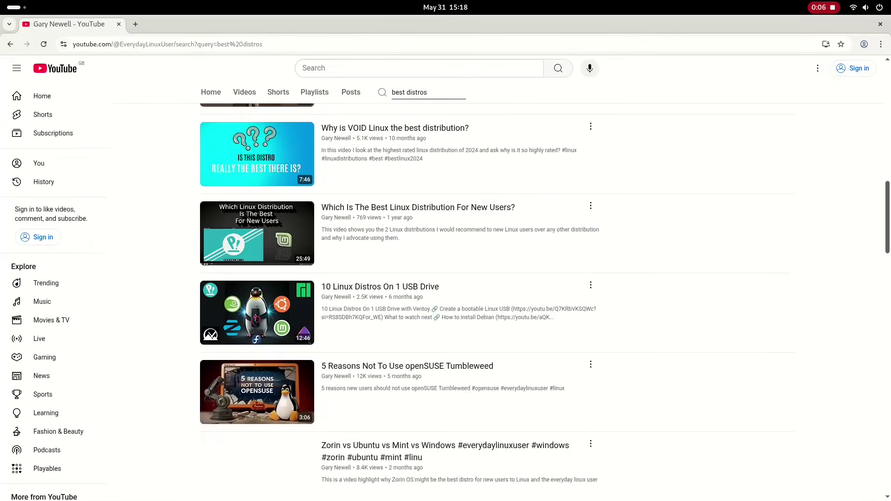
pyautogui.scroll(-3, 496, 302)
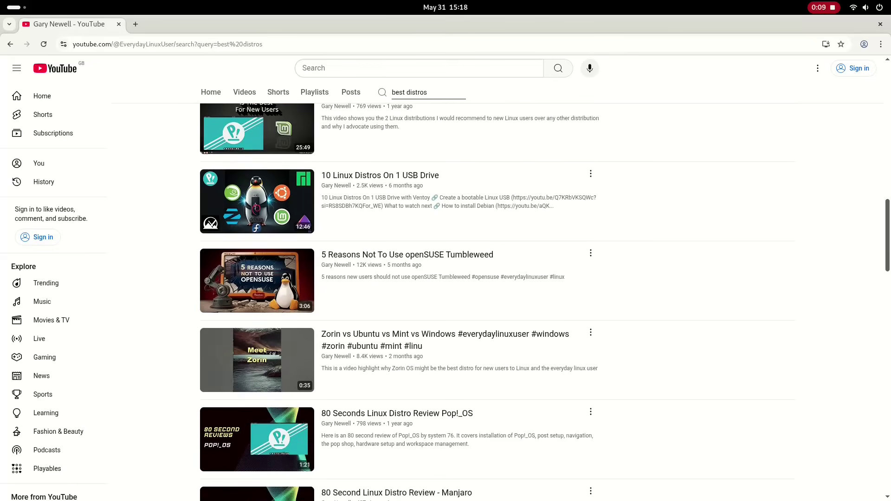
pyautogui.scroll(-1, 496, 302)
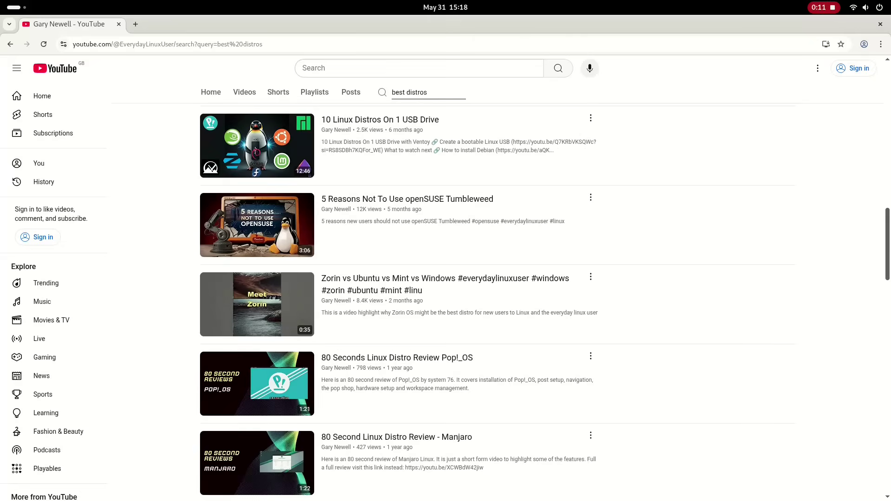